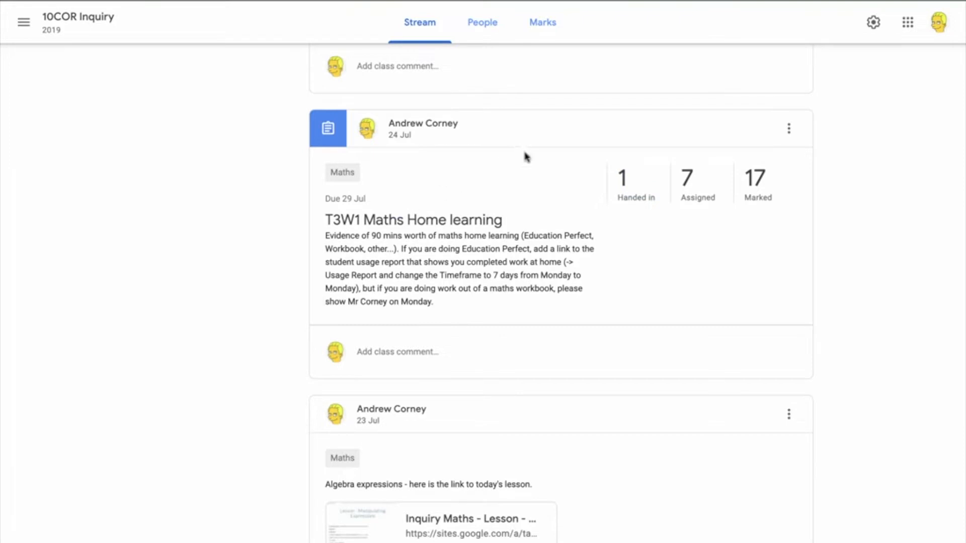
Open the T3W1 Maths Home learning assignment for editing and start creating a rubric for it.
click(381, 224)
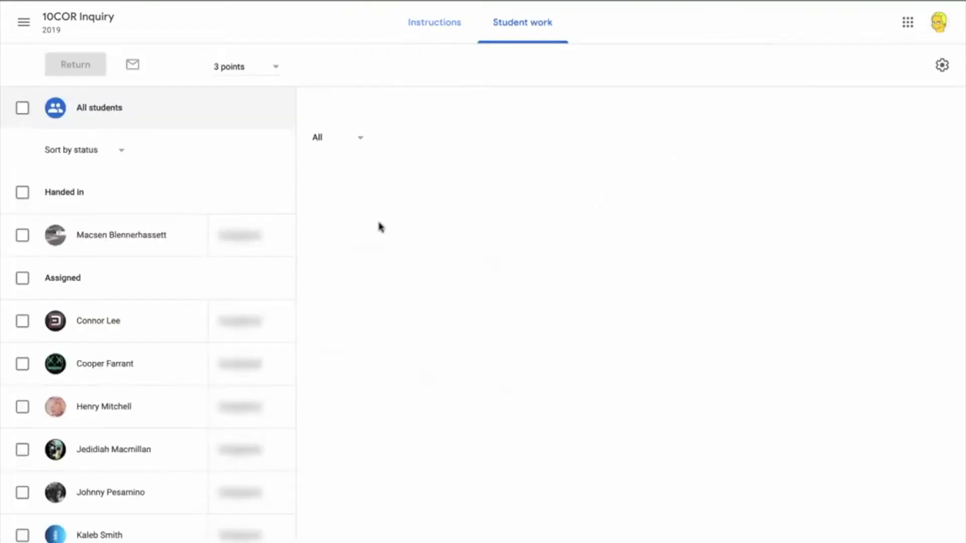
click(436, 30)
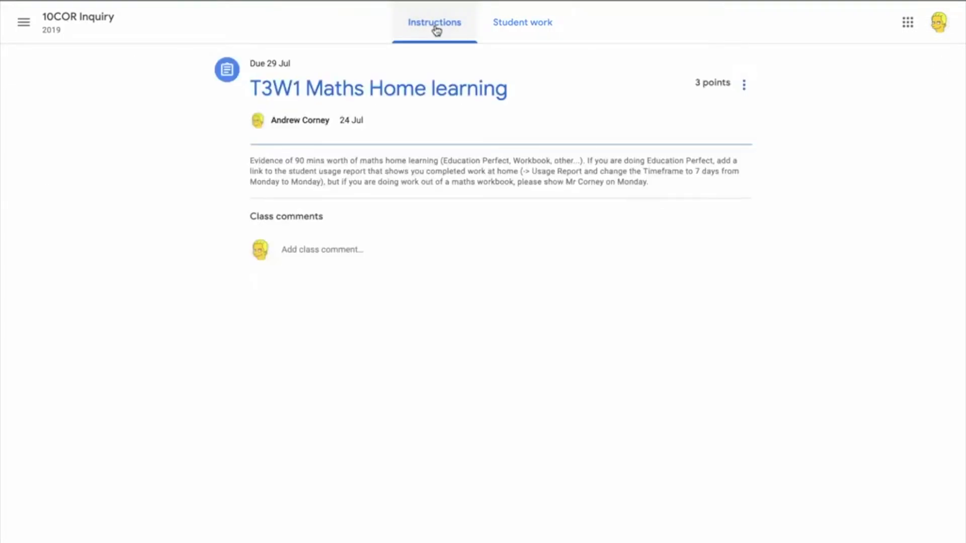
click(743, 89)
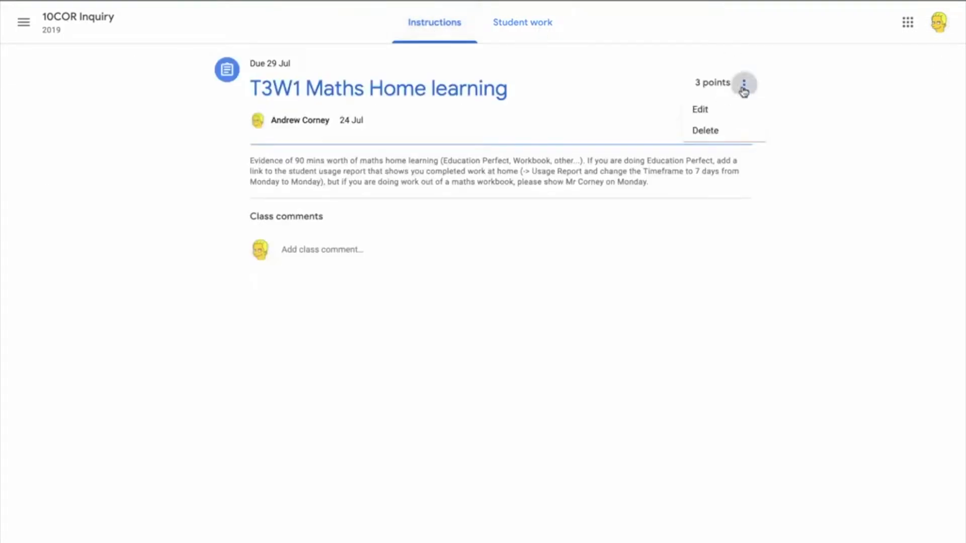
click(719, 114)
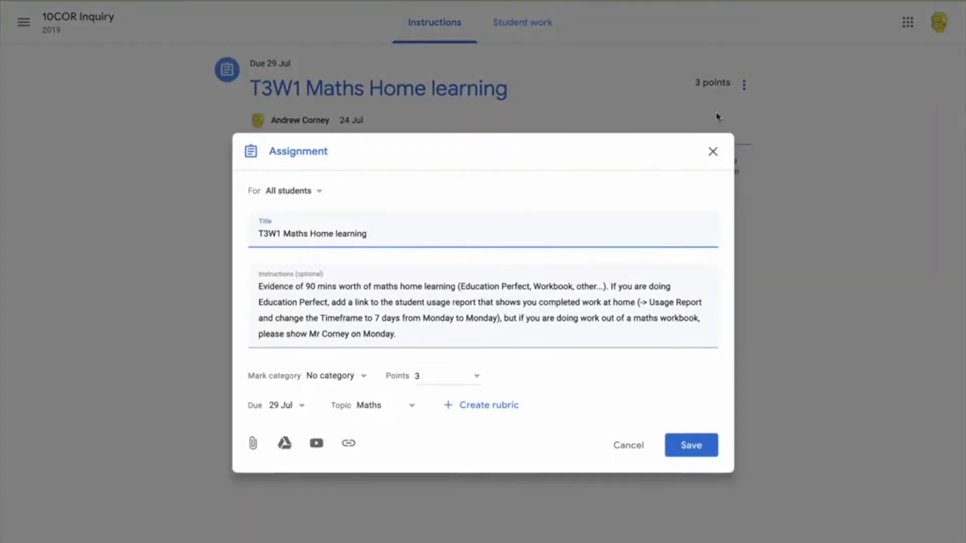
click(490, 406)
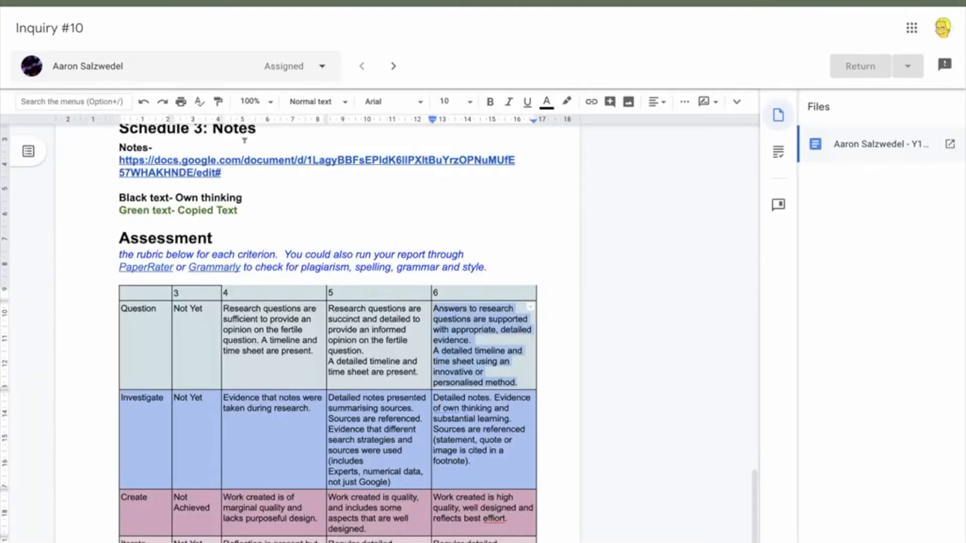
View the assessment table in the student's document and open the Inquiry #10 rubric for editing.
scroll(169, 292, down, 5)
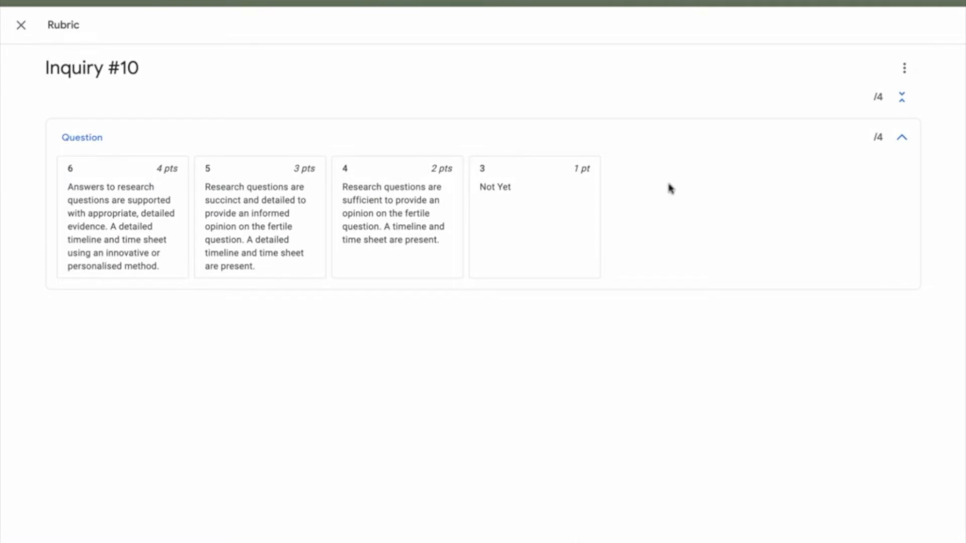
click(904, 68)
click(756, 67)
click(903, 69)
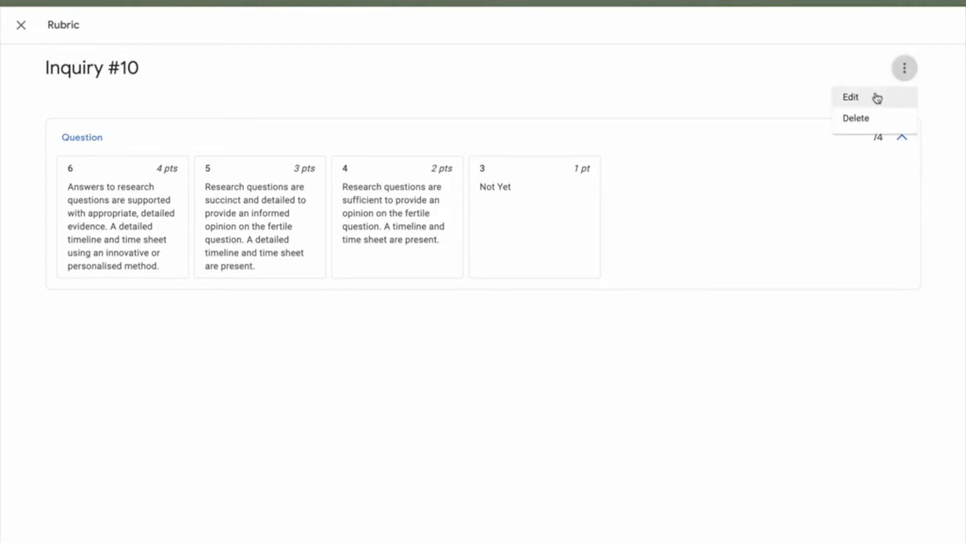
click(877, 97)
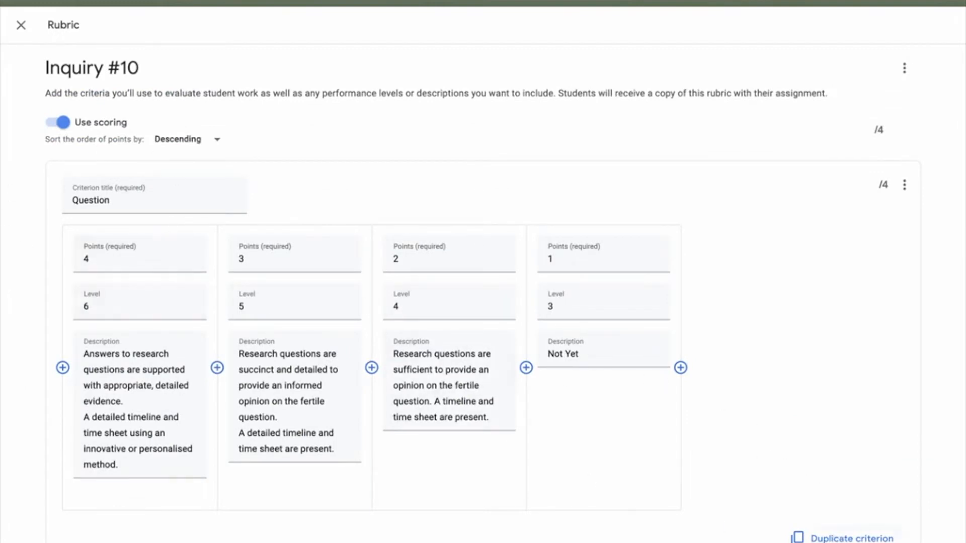
Duplicate the Question criterion and title the copy "Investigate".
click(837, 539)
scroll(406, 518, down, 5)
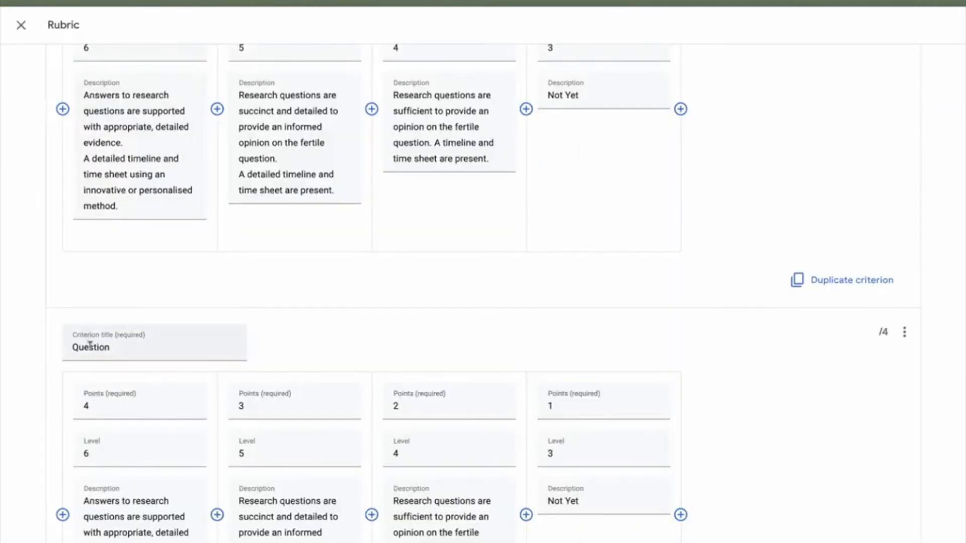
double_click(90, 345)
text(Investigate)
Replace Investigate's level 4 description with "Evidence that notes were taken during research." from the document's assessment table.
scroll(191, 403, down, 2)
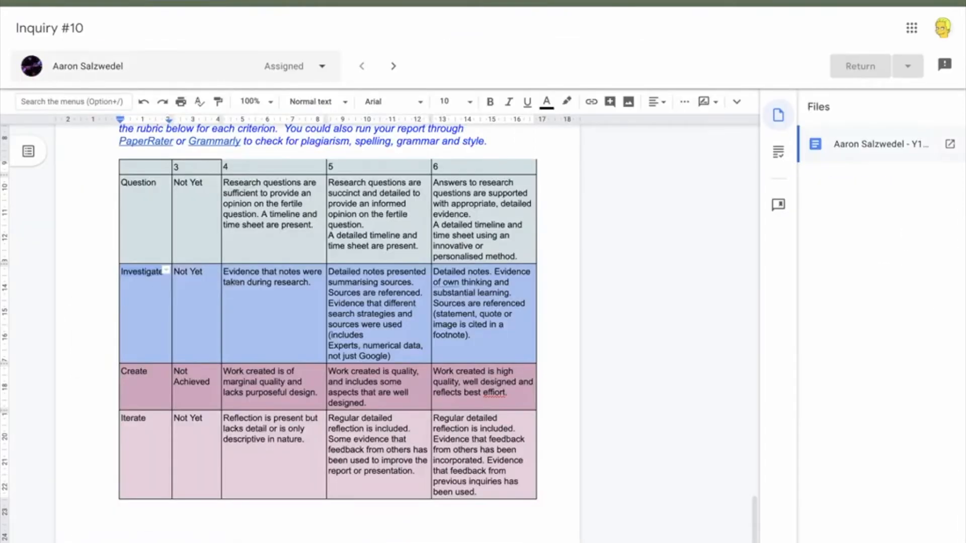
click(203, 278)
click(272, 282)
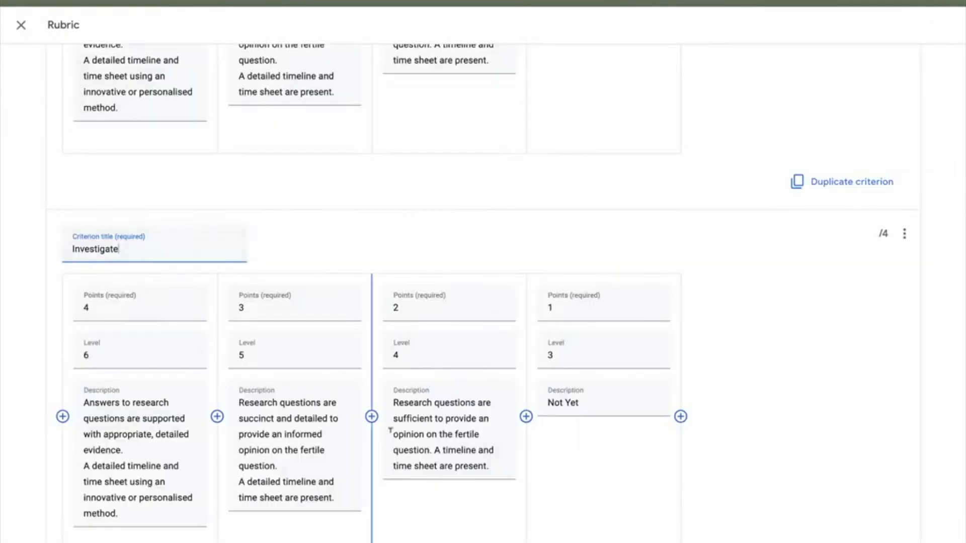
text(Evidence that notes were taken during research.)
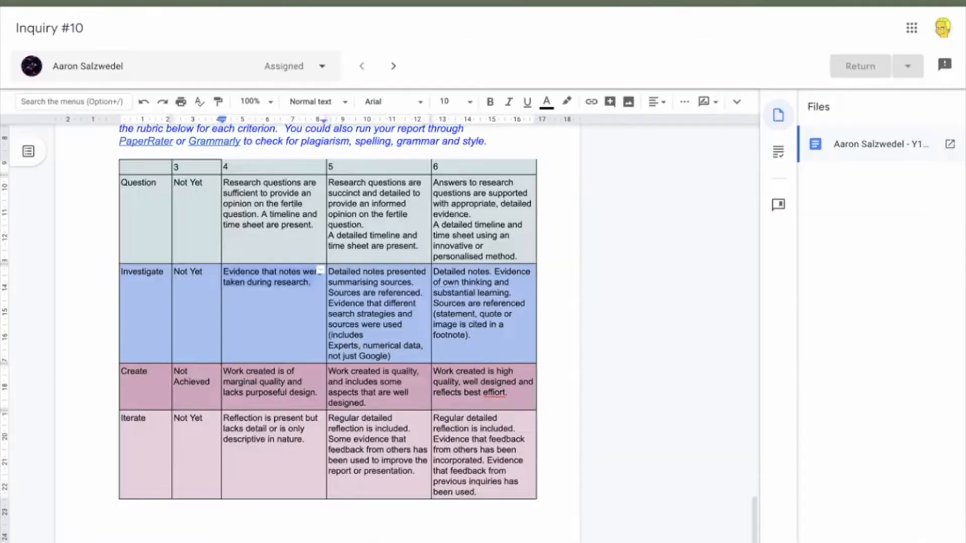
Replace Investigate's level 5 description with the matching text from the assessment table, beginning "Detailed notes presented summarising sources.".
click(377, 282)
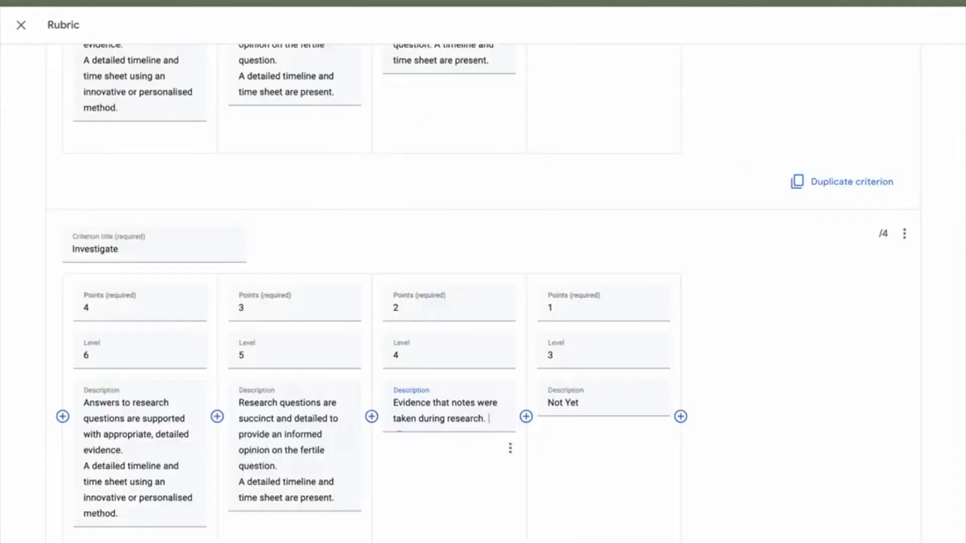
click(255, 431)
key(ctrl+a)
text(Detailed notes presented summarising sources. Sources are referenced. Evidence that different search strategies and sources were used (includes Experts, numerical data, not just Google))
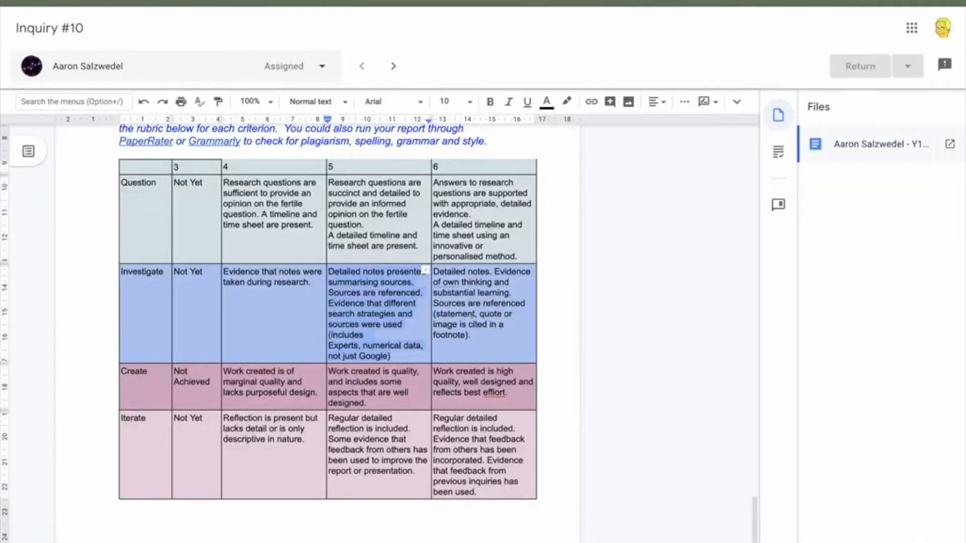
Replace Investigate's level 6 description with the assessment table text beginning "Detailed notes. Evidence of own thinking and substantial learning.".
click(483, 282)
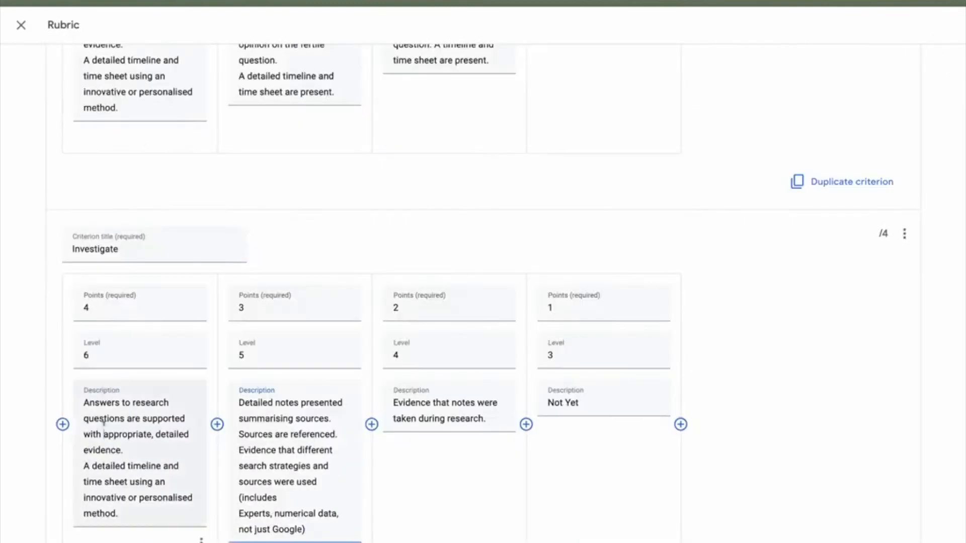
click(104, 423)
key(ctrl+a)
text(Detailed notes. Evidence of own thinking and substantial learning. Sources are referenced (statement, quote or image is cited in a footnote).)
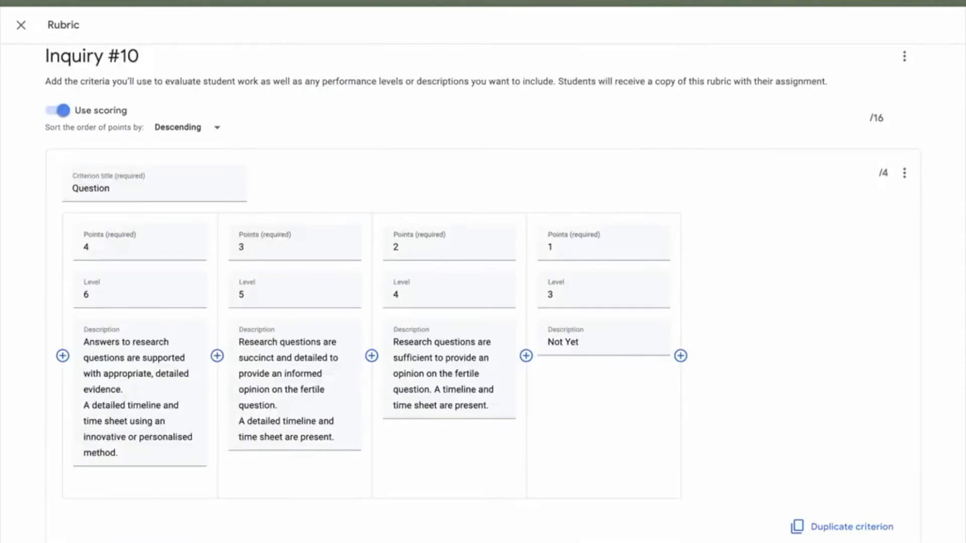
Review the Question, Investigate, Create and Iterate criteria and sort the rubric's points in ascending order.
scroll(538, 473, down, 10)
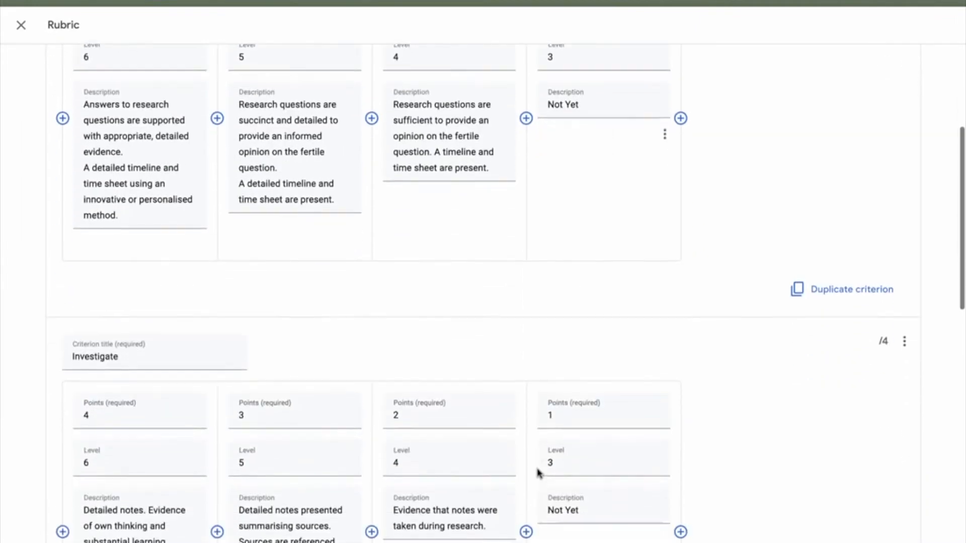
scroll(538, 472, down, 10)
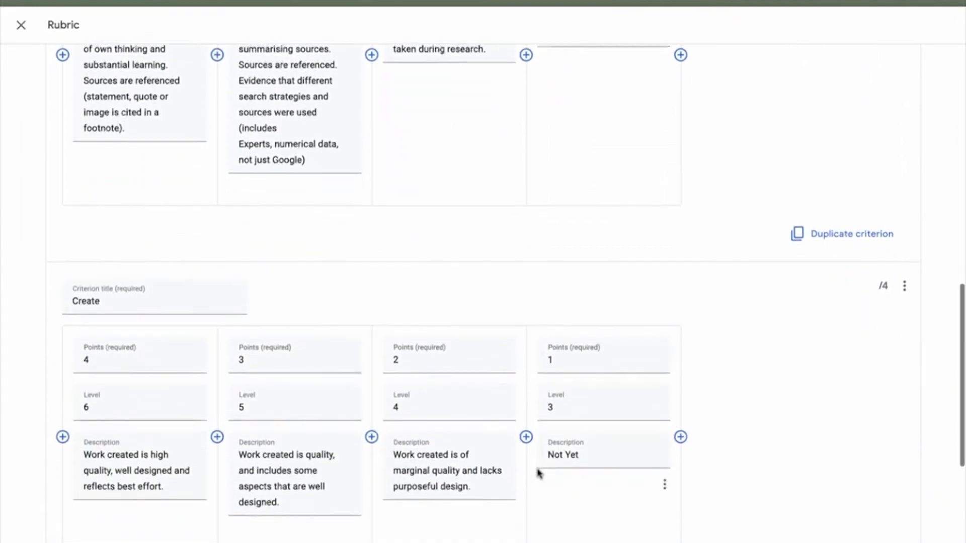
scroll(537, 473, up, 2)
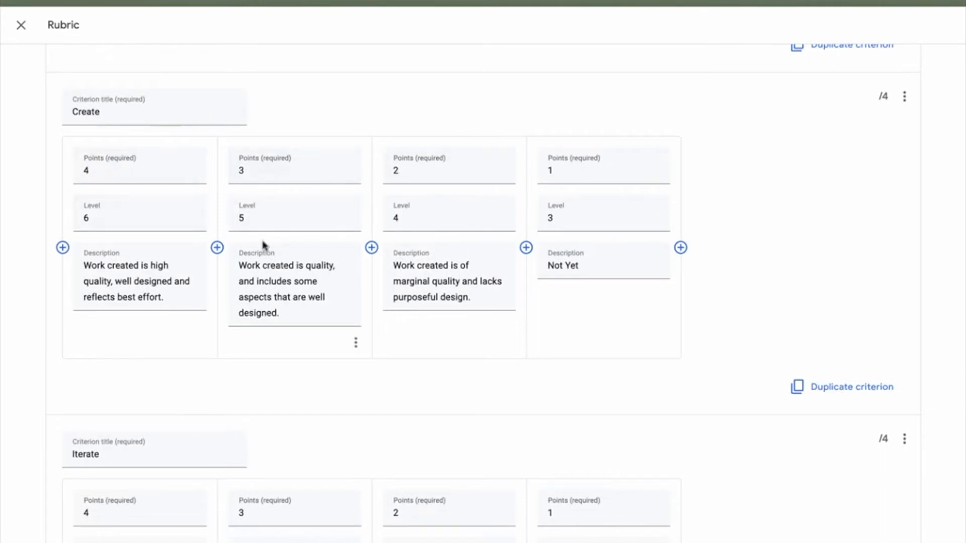
scroll(263, 245, down, 5)
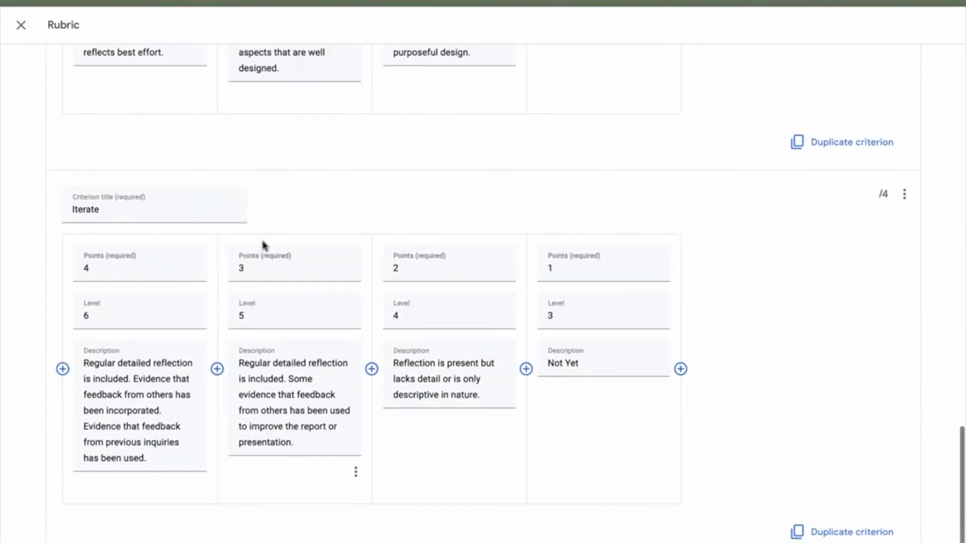
scroll(262, 246, up, 20)
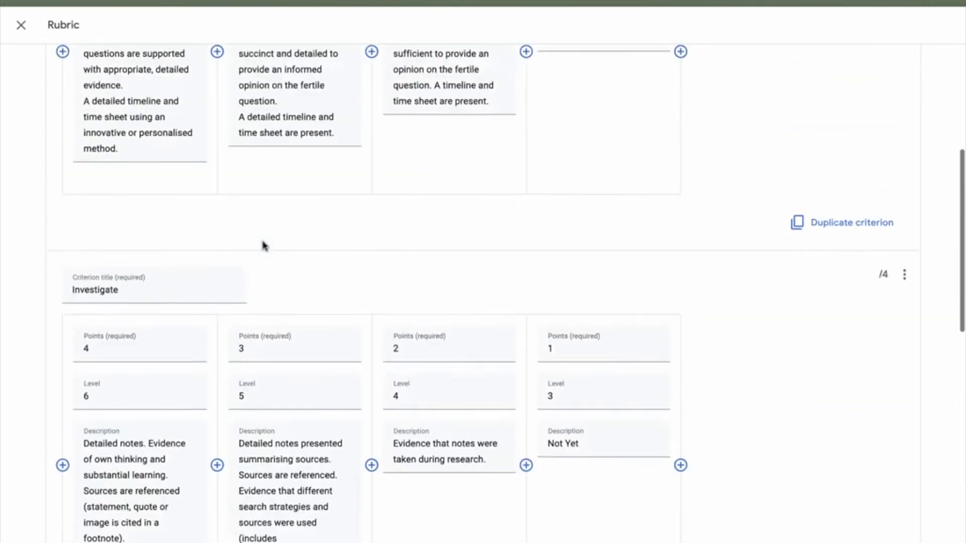
scroll(263, 237, up, 4)
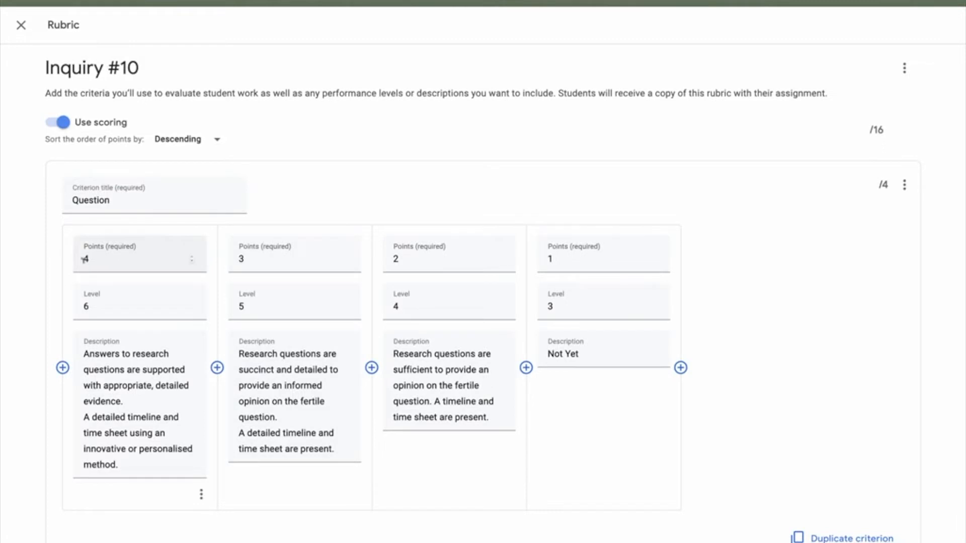
click(216, 142)
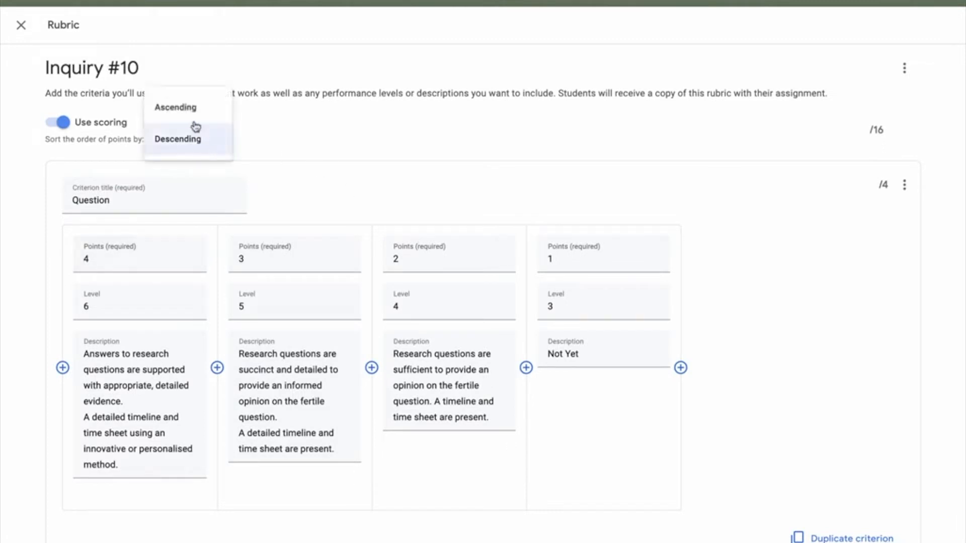
click(196, 119)
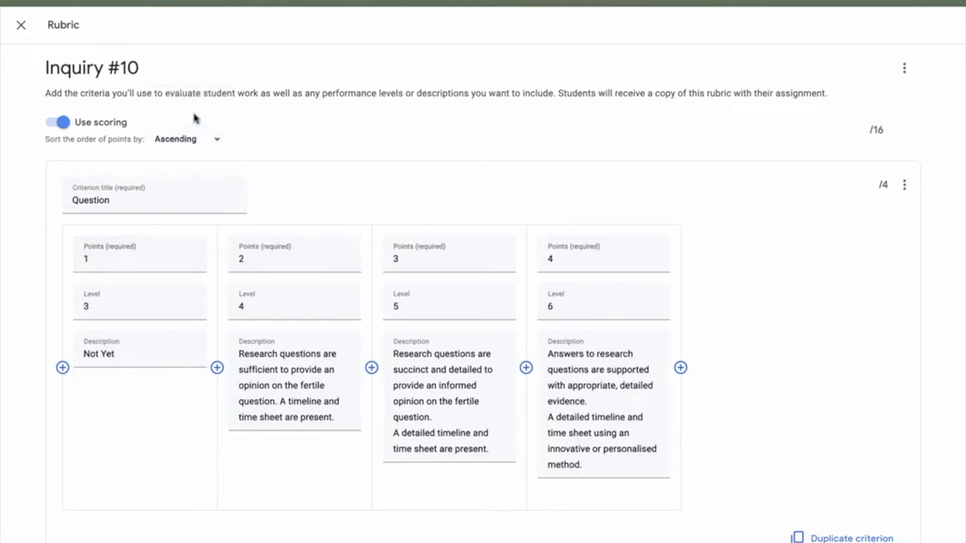
Open the Inquiry #10 assignment's student work from the class stream and open the first student's document.
scroll(322, 231, down, 15)
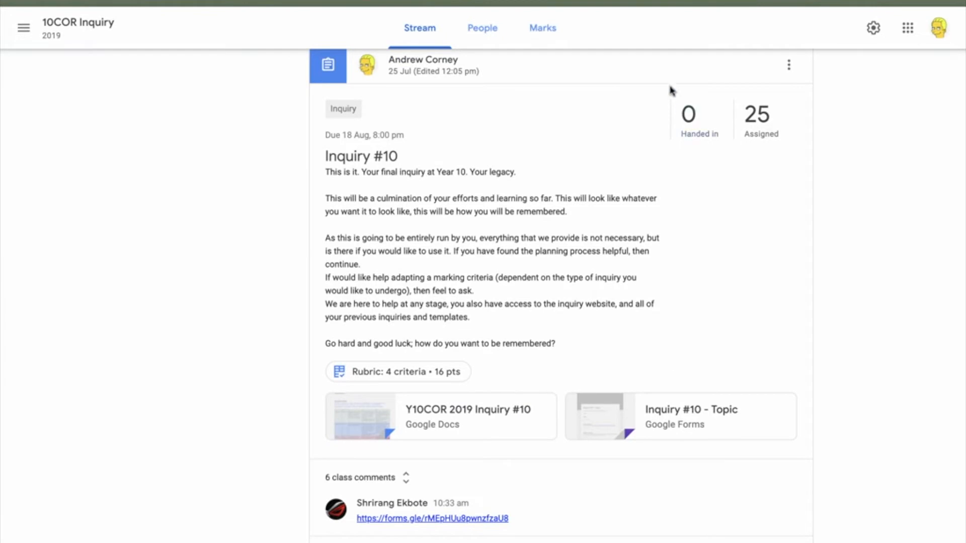
click(693, 123)
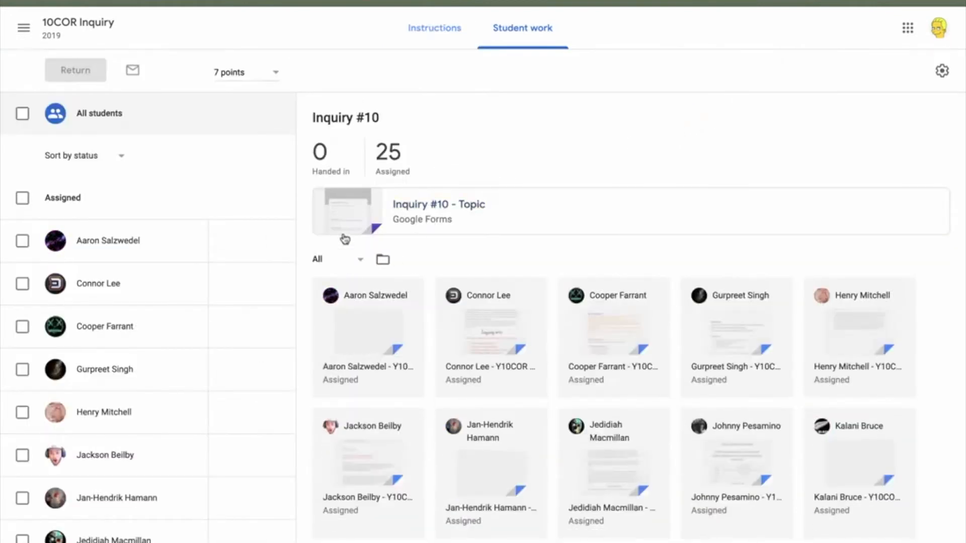
click(371, 336)
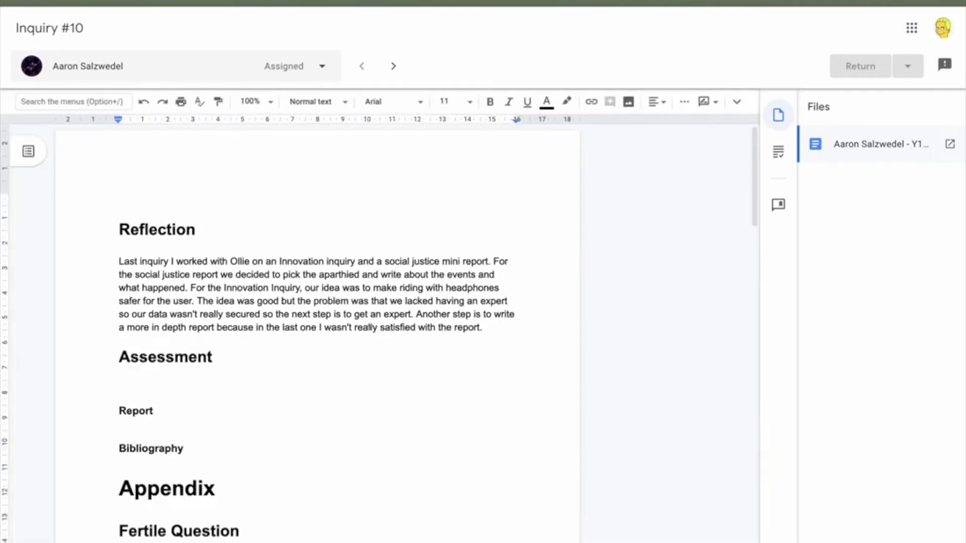
Try sorting the student list by surname, first name and status, and return to the first student's document.
click(323, 67)
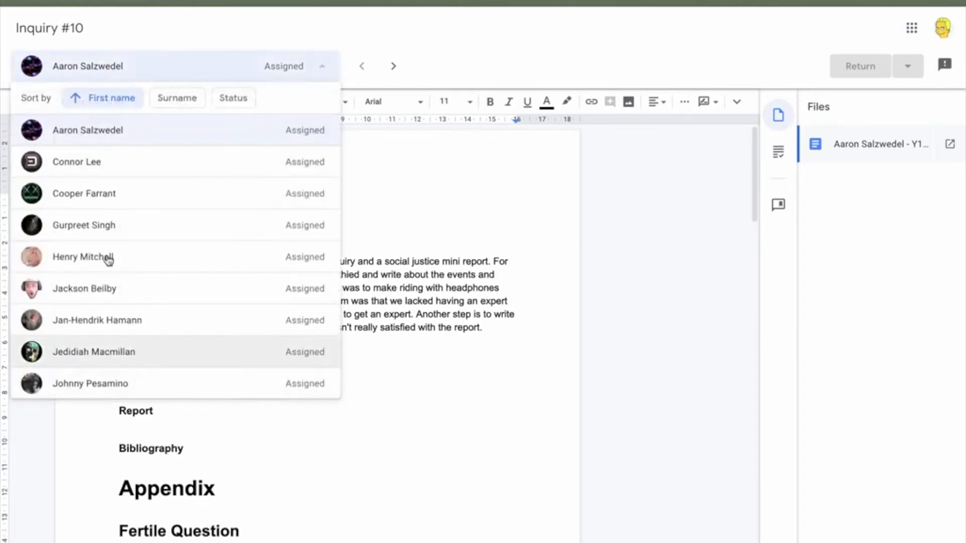
click(167, 98)
click(104, 100)
click(222, 98)
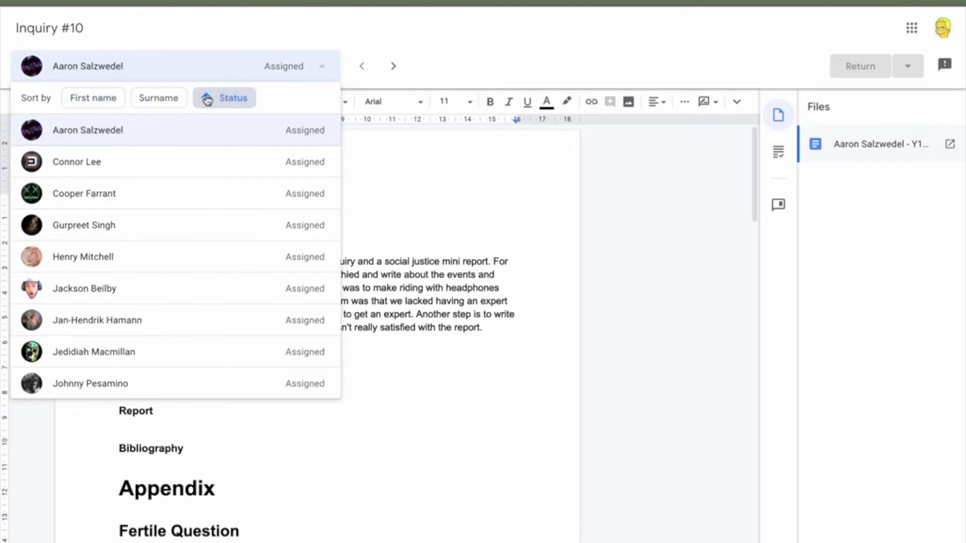
click(97, 131)
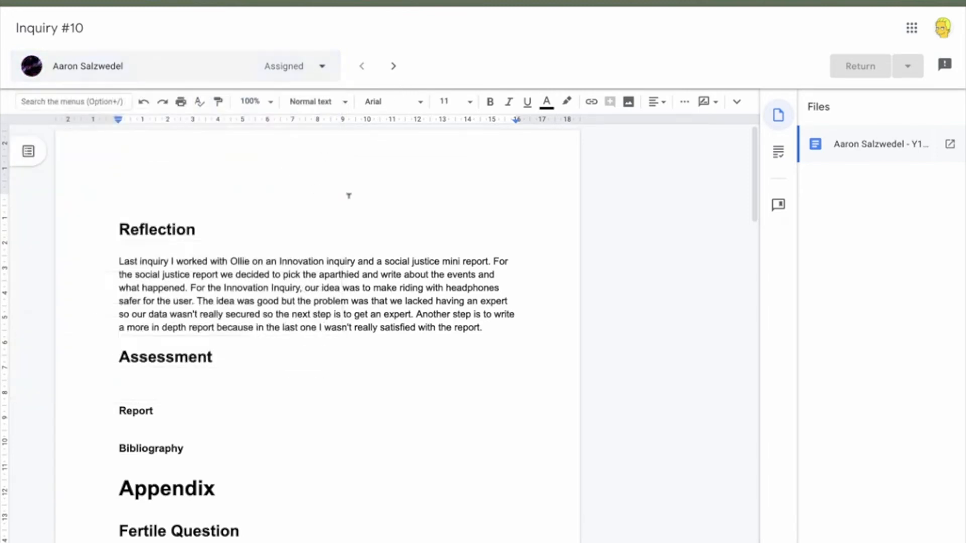
click(393, 66)
click(372, 70)
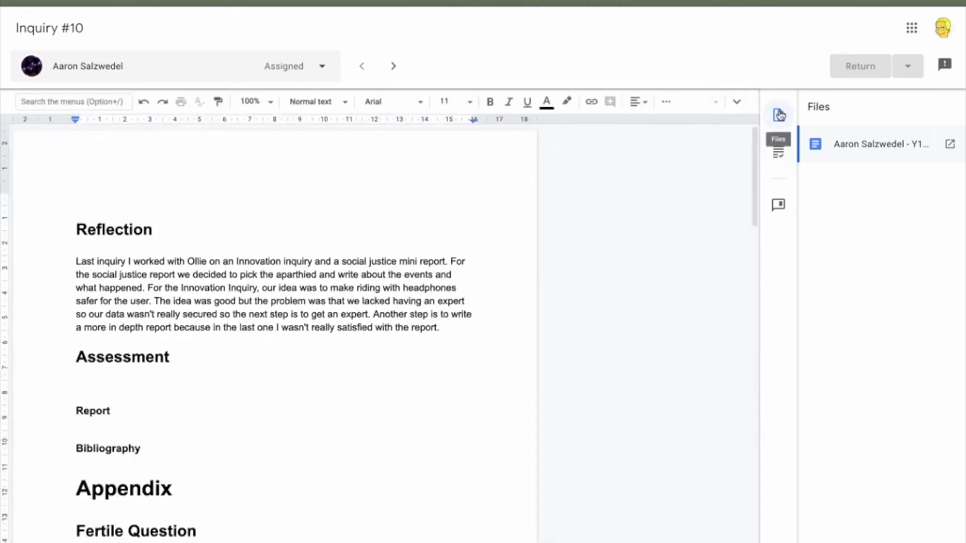
View the comment bank and award the student 2 points (level 4) for the Question criterion in the marking rubric.
click(778, 154)
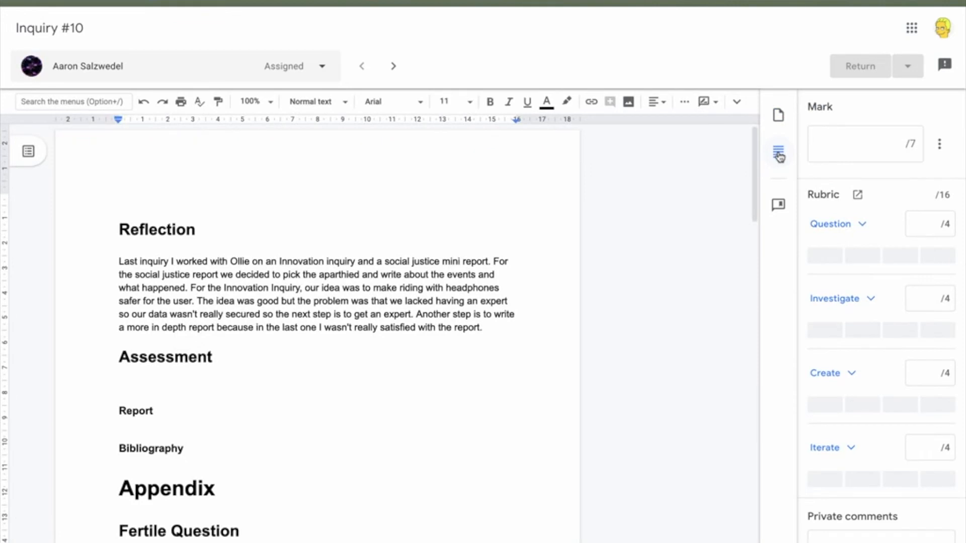
click(779, 211)
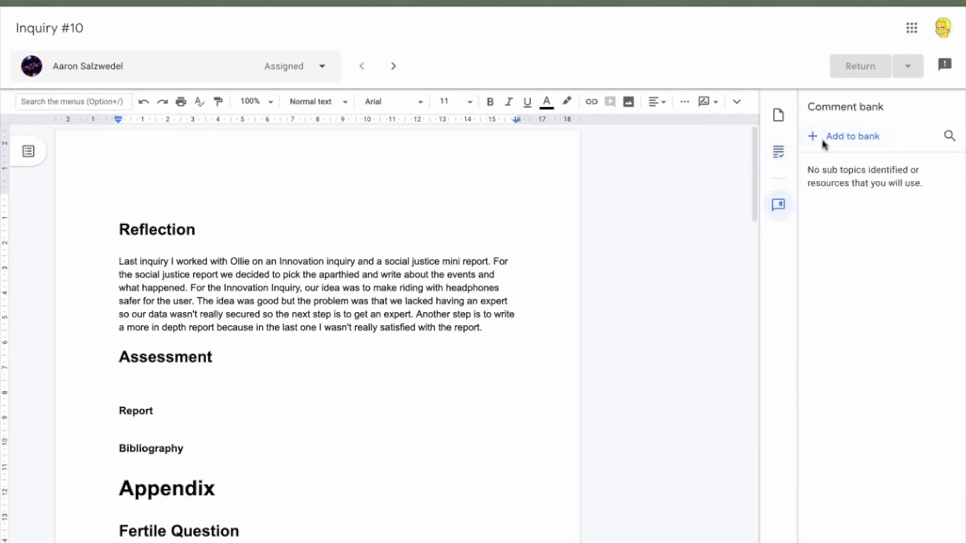
click(778, 153)
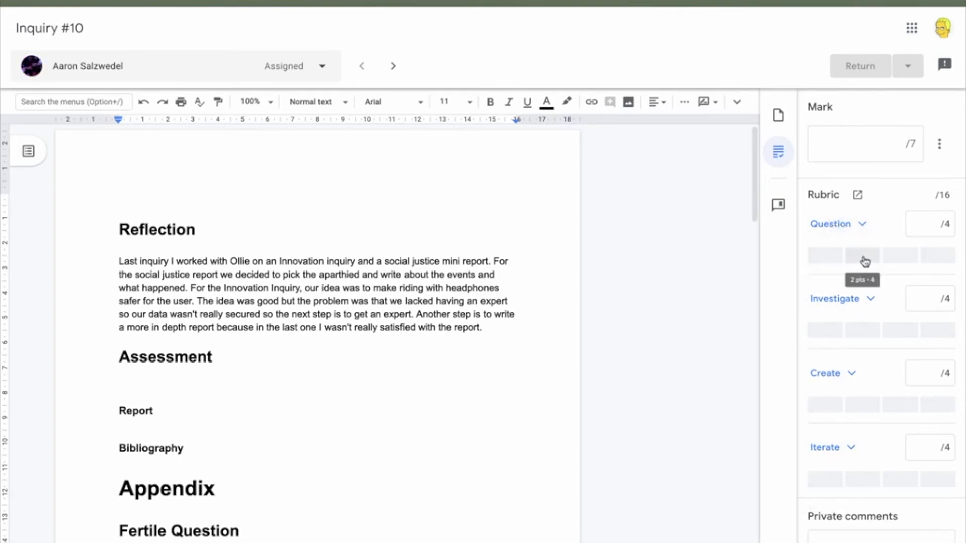
click(864, 255)
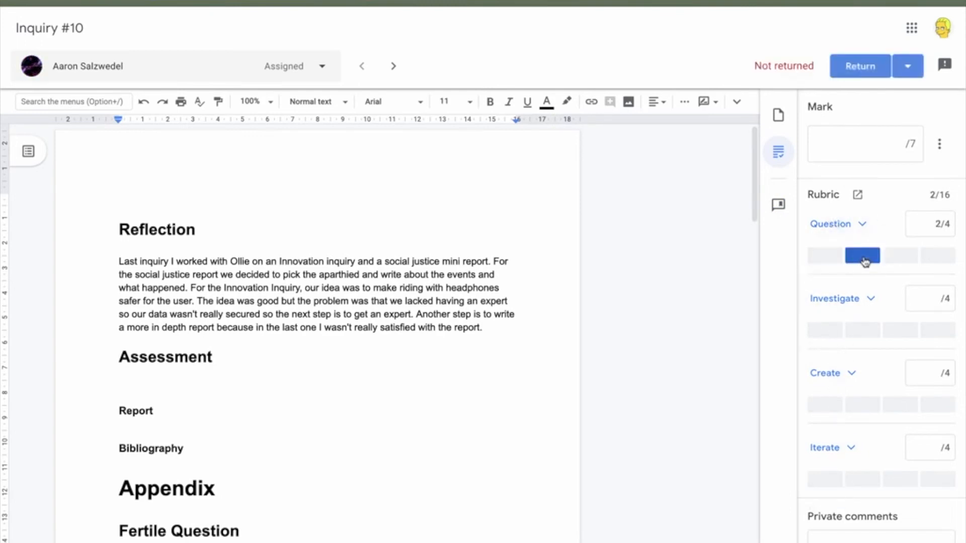
Award the student 1 point for the Investigate criterion and 3 points for the Create criterion in the marking rubric.
click(833, 331)
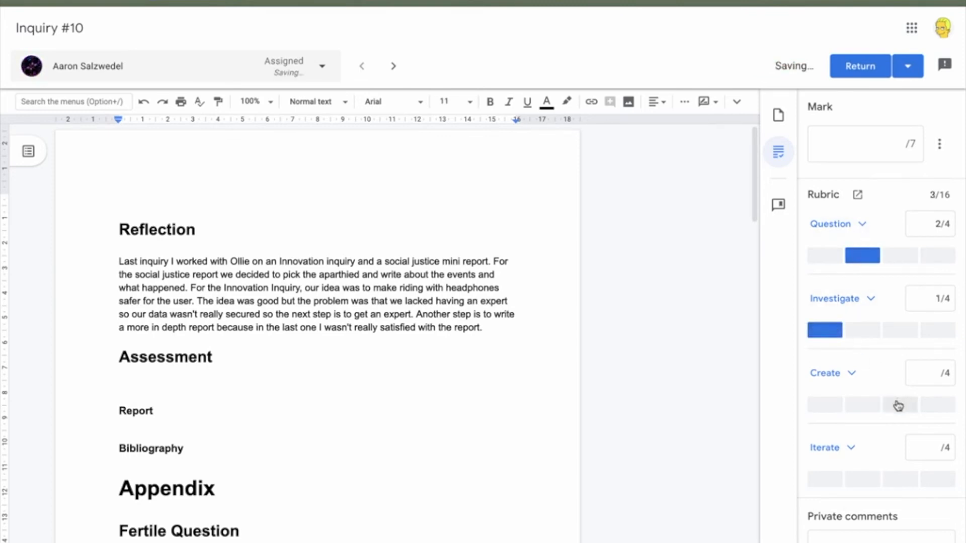
click(897, 405)
Expand the Iterate criterion's level descriptions, award 3 points (level 5), and activate the private comment field.
click(849, 449)
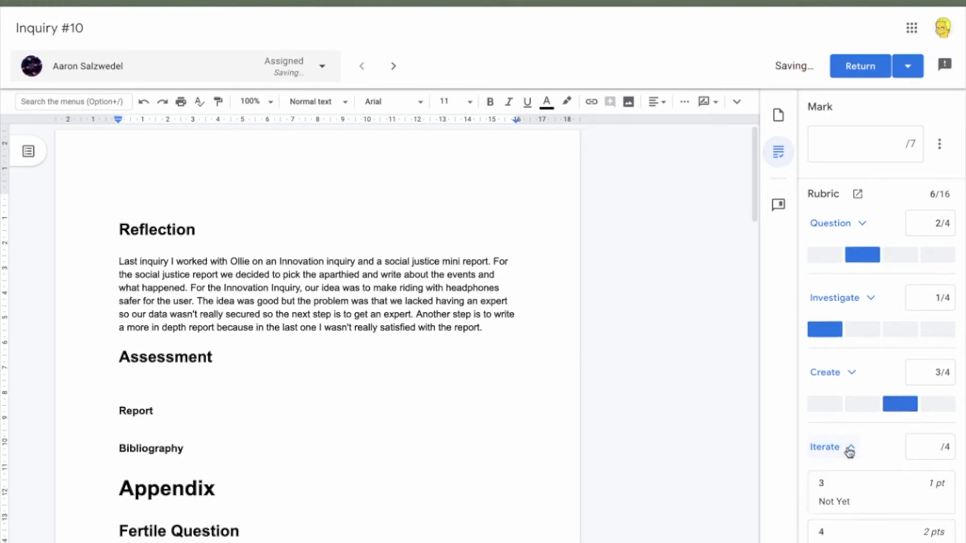
scroll(848, 452, down, 5)
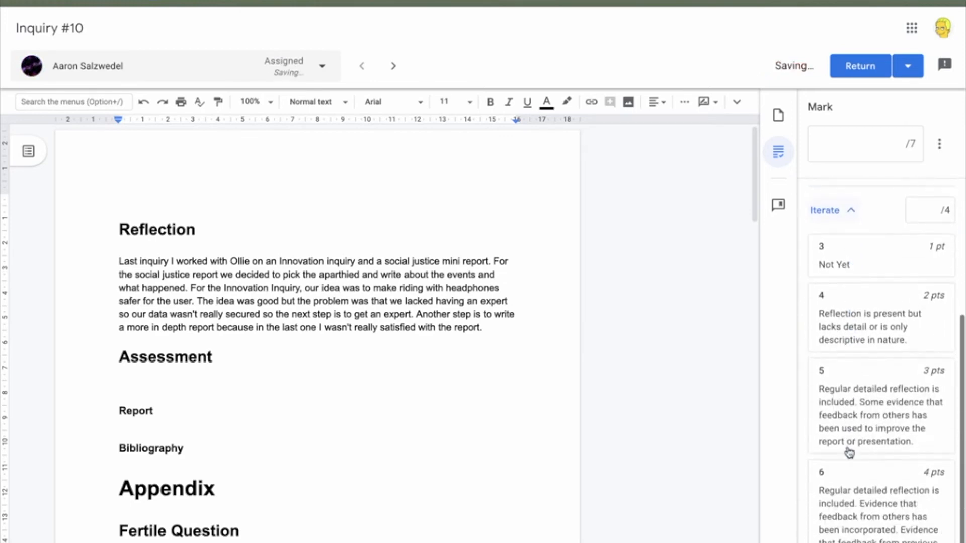
click(867, 402)
scroll(855, 352, down, 2)
scroll(855, 345, down, 1)
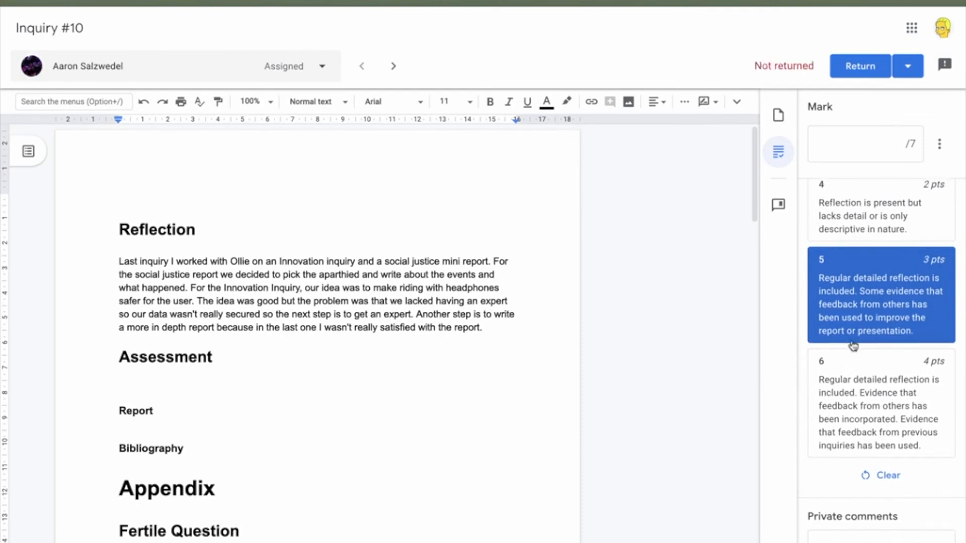
click(840, 538)
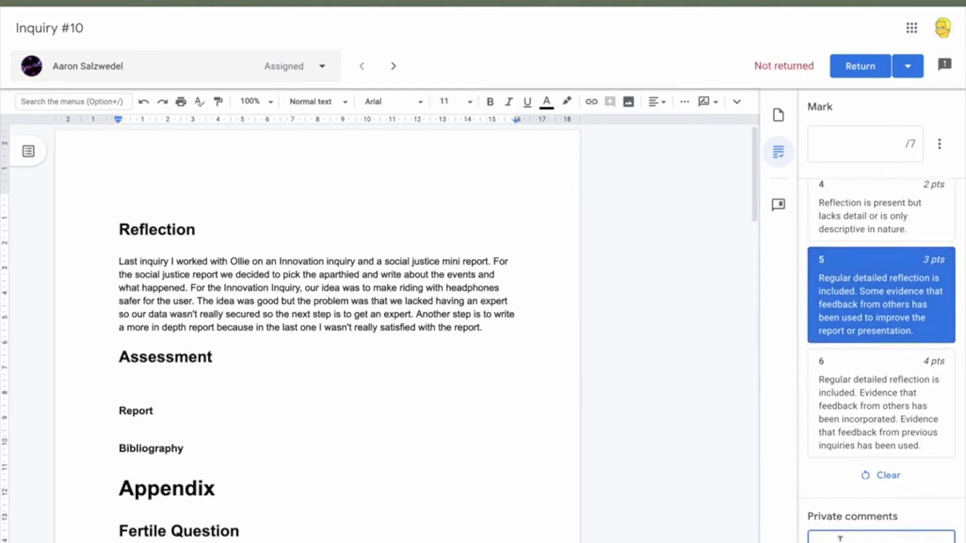
scroll(839, 503, up, 7)
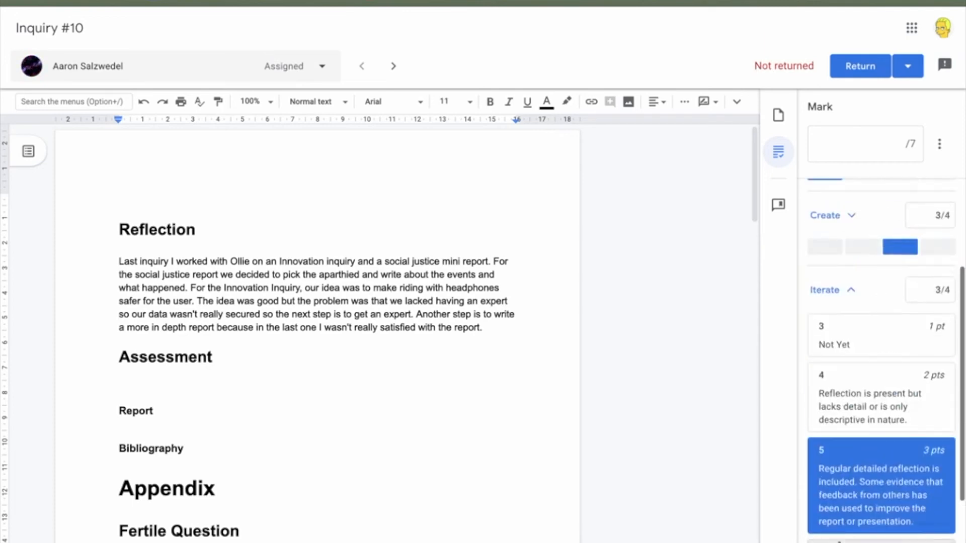